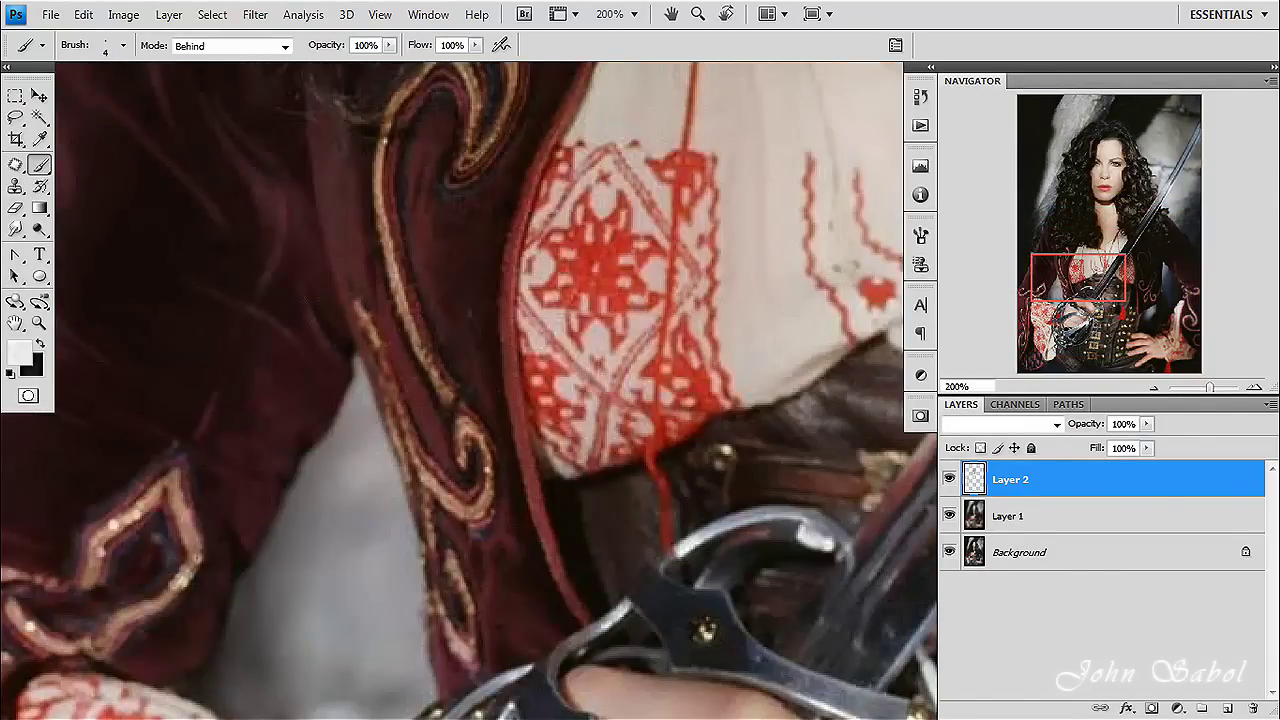
Make black the paint colour and inspect the sleeve embroidery, jacket front and studded corset
key("x")
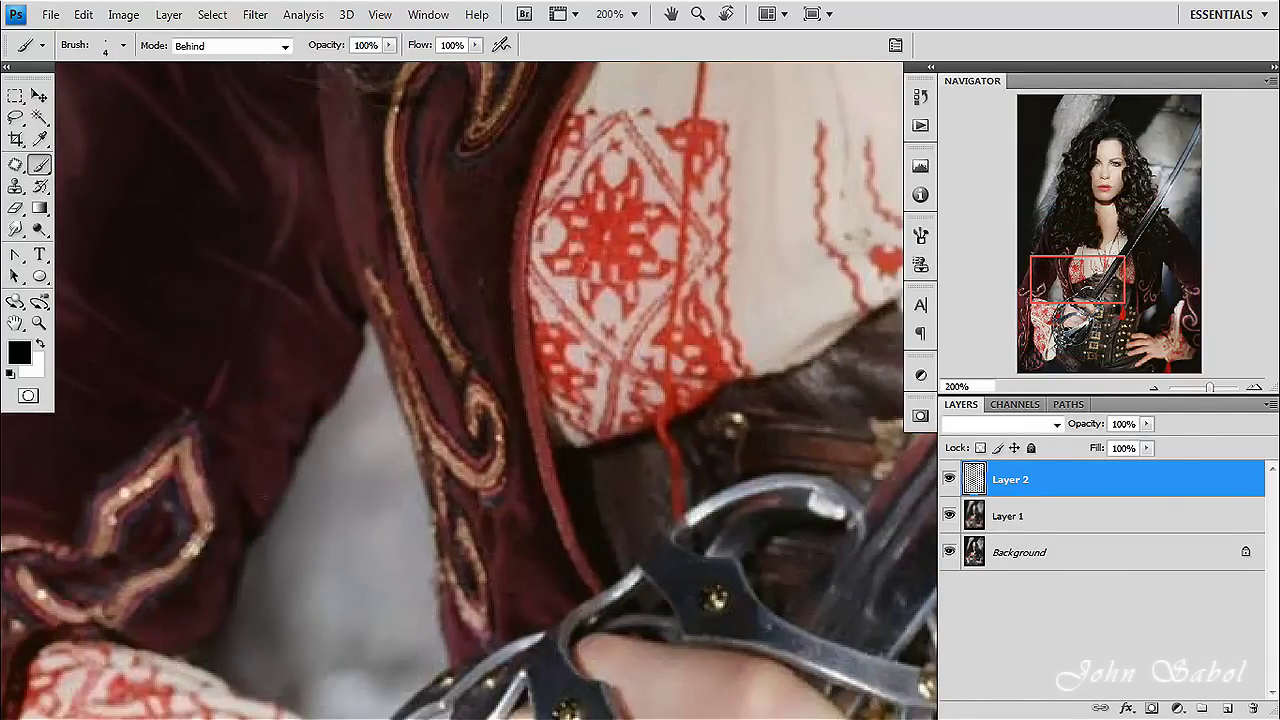
left_click_drag(48, 300, 228, 440)
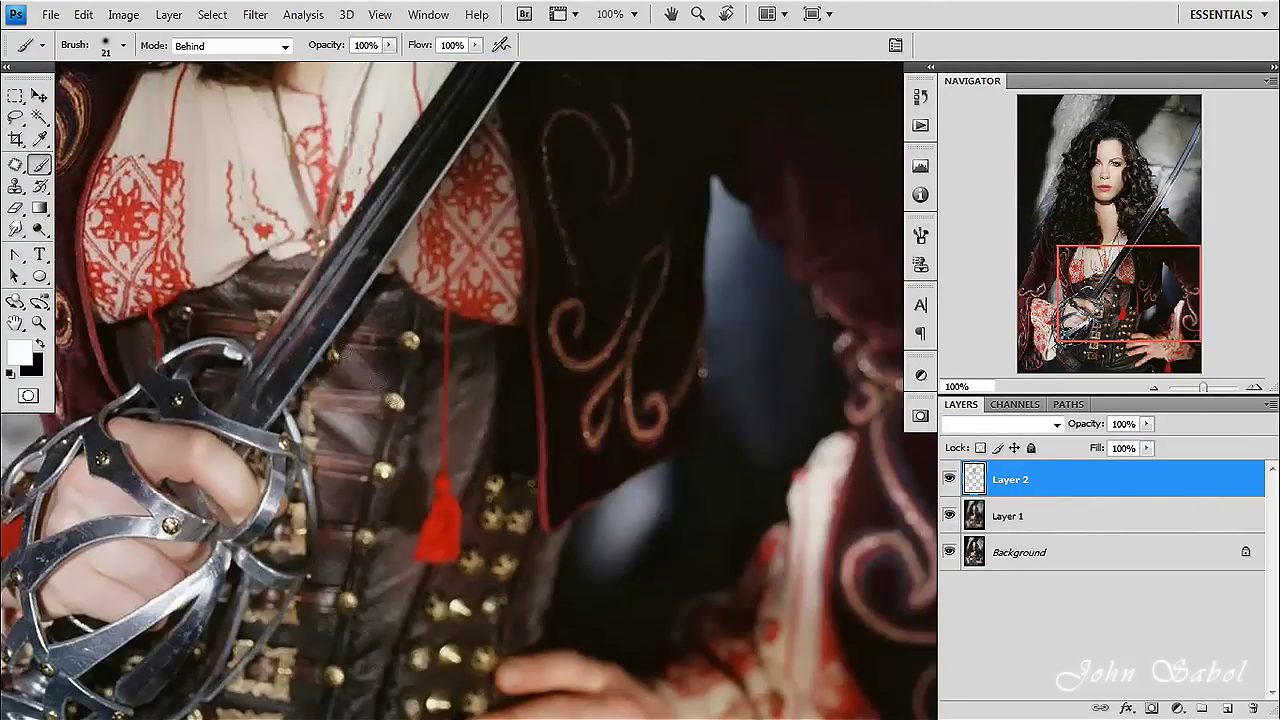
left_click_drag(390, 296, 355, 361)
key("ctrl+plus")
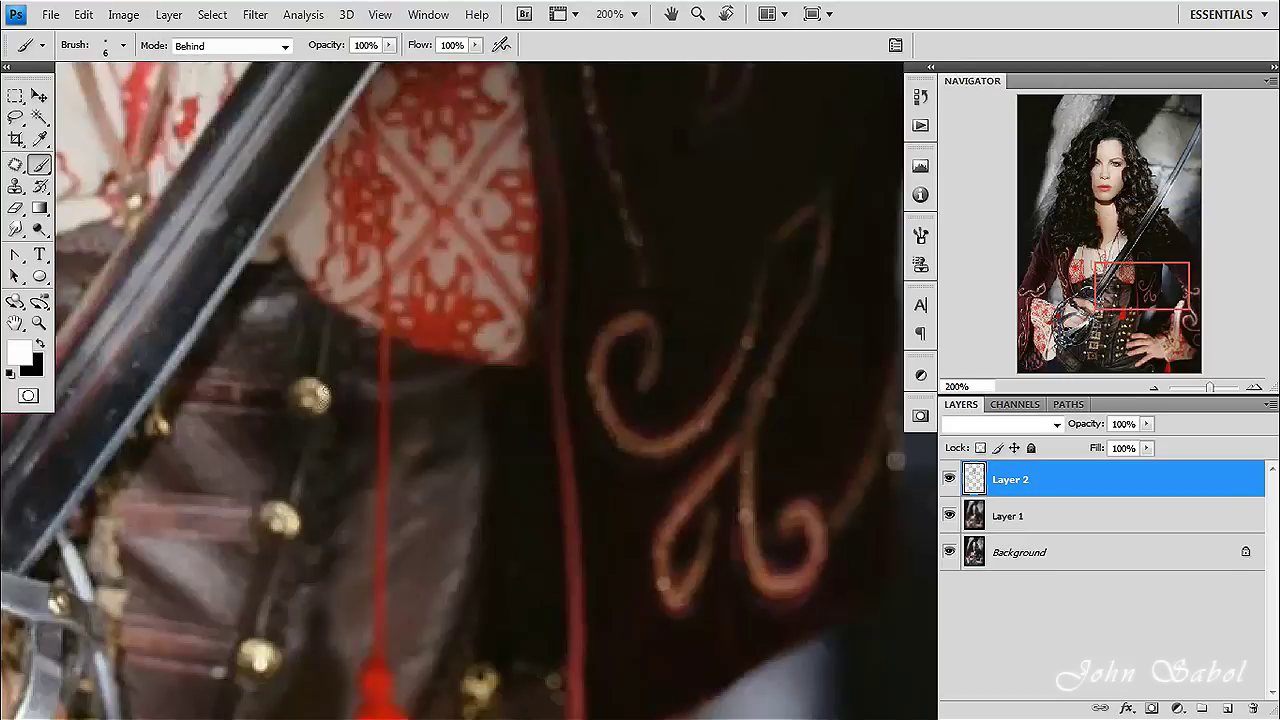
key("d")
left_click_drag(298, 400, 304, 298)
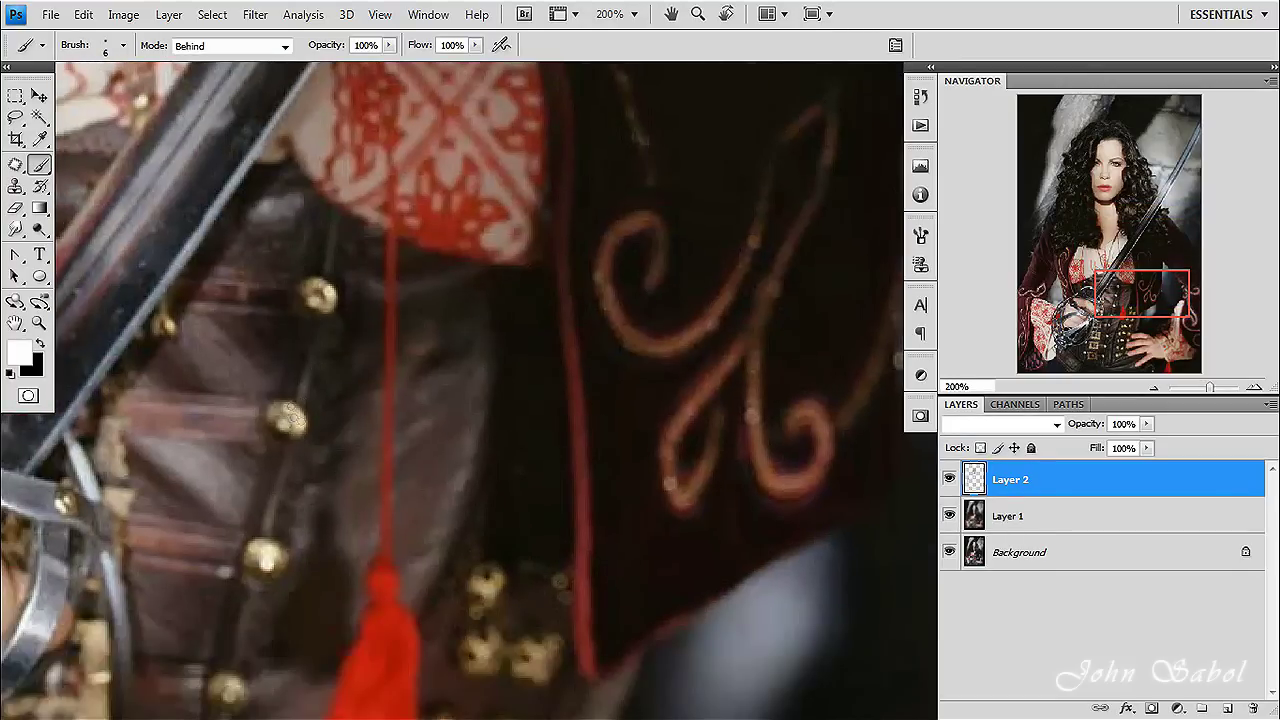
left_click_drag(450, 450, 473, 250)
key("x")
left_click_drag(312, 385, 342, 205)
key("x")
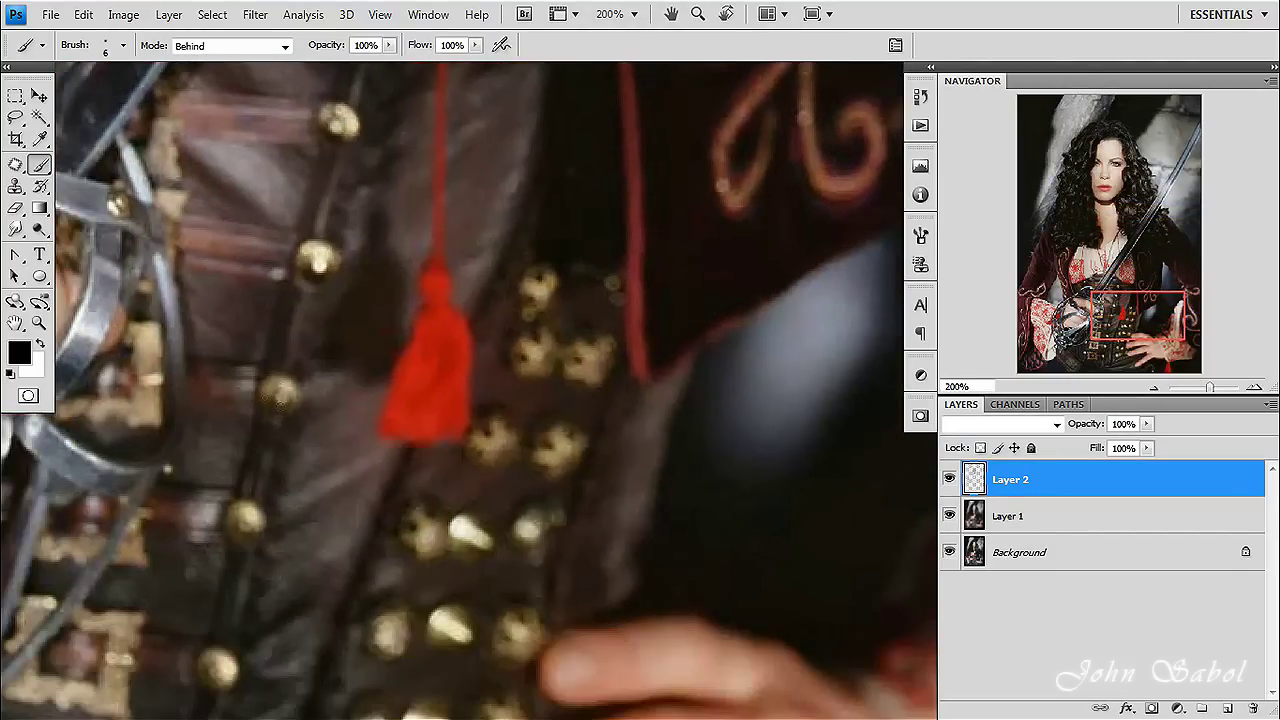
Zoom in on the hand gripping the hilt and paint dark strokes beside the hilt guard
left_click_drag(281, 398, 283, 328)
left_click_drag(355, 600, 362, 415)
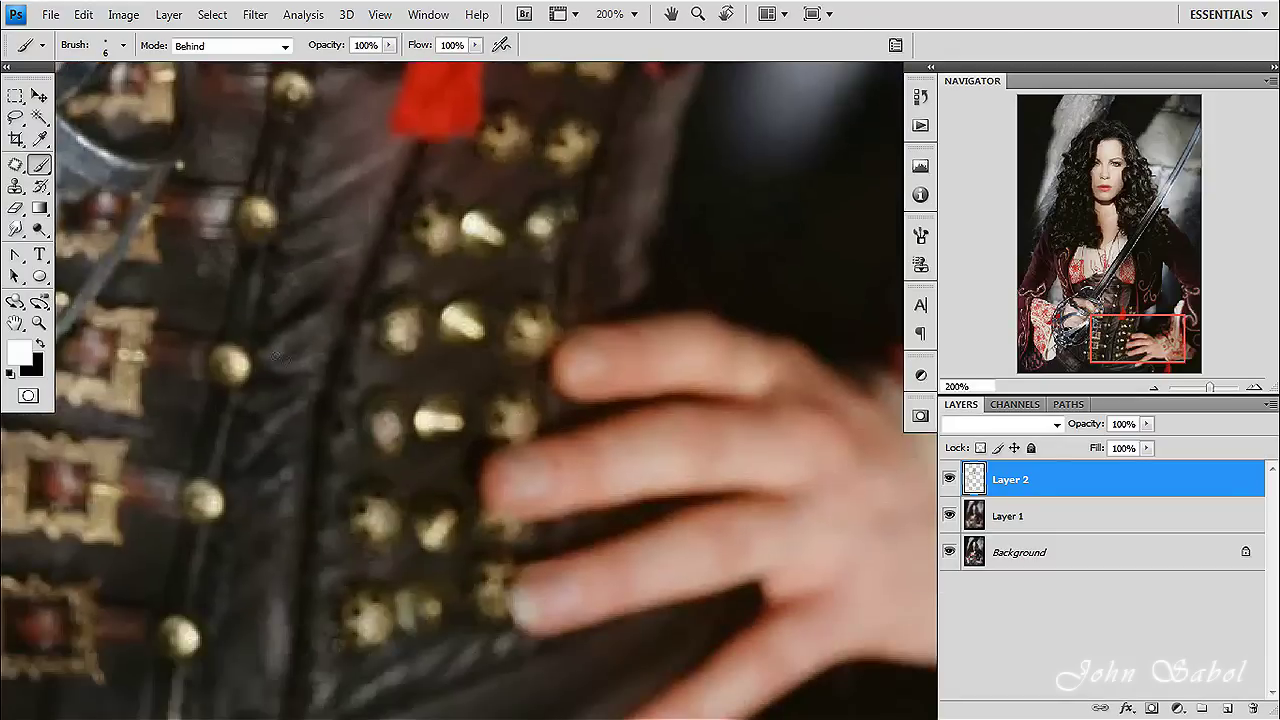
key("ctrl+minus")
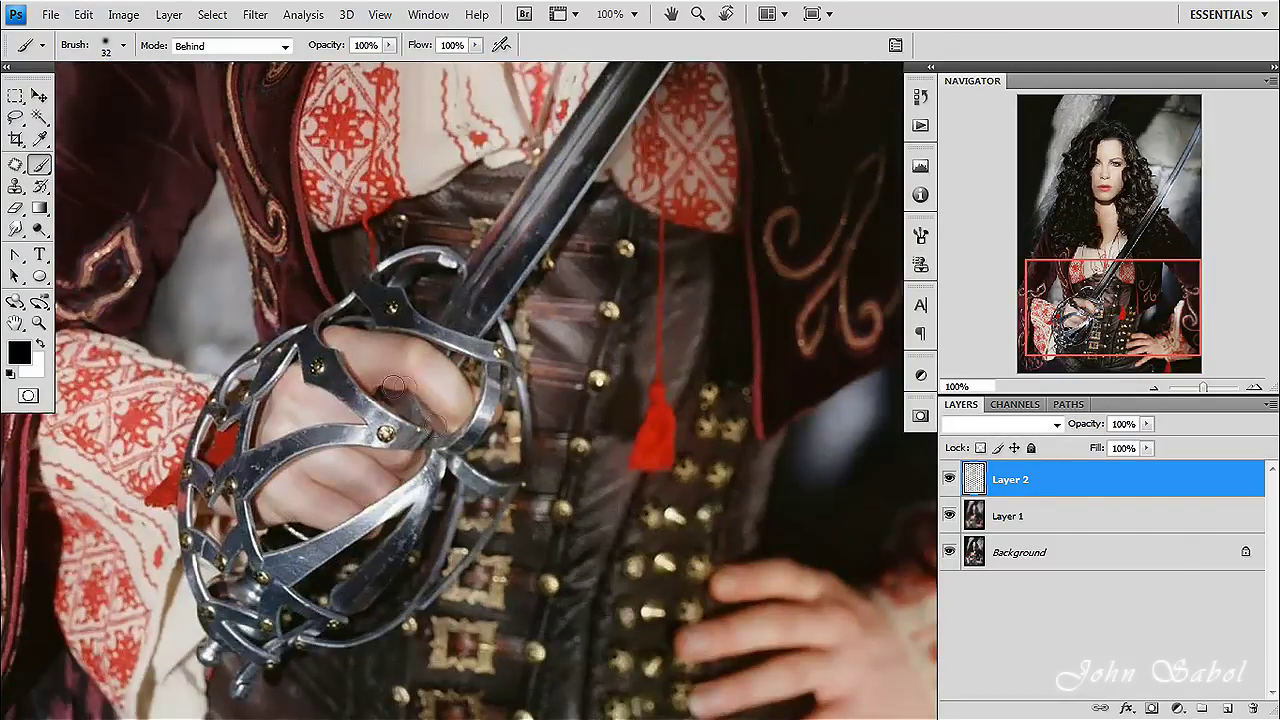
key("ctrl+plus")
left_click_drag(478, 350, 492, 376)
key("x")
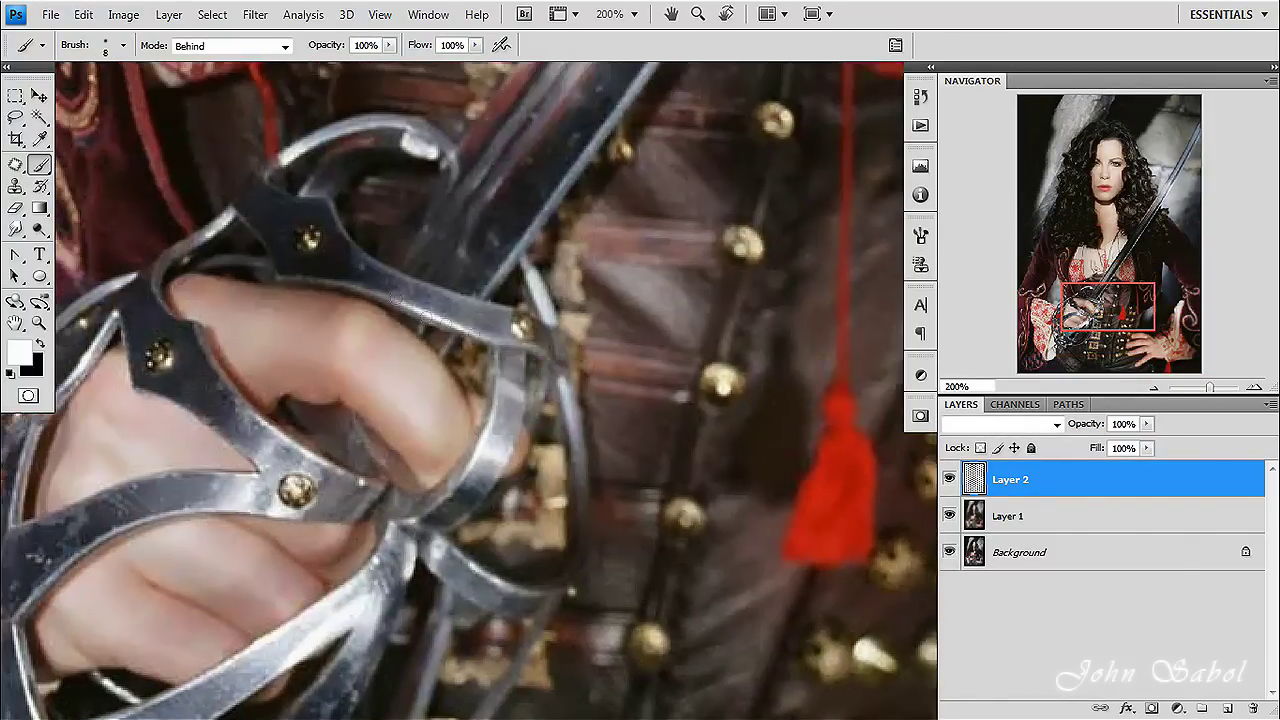
key("x")
mouse_move(252, 480)
left_mouse_down()
mouse_move(360, 330)
mouse_move(467, 231)
left_mouse_up()
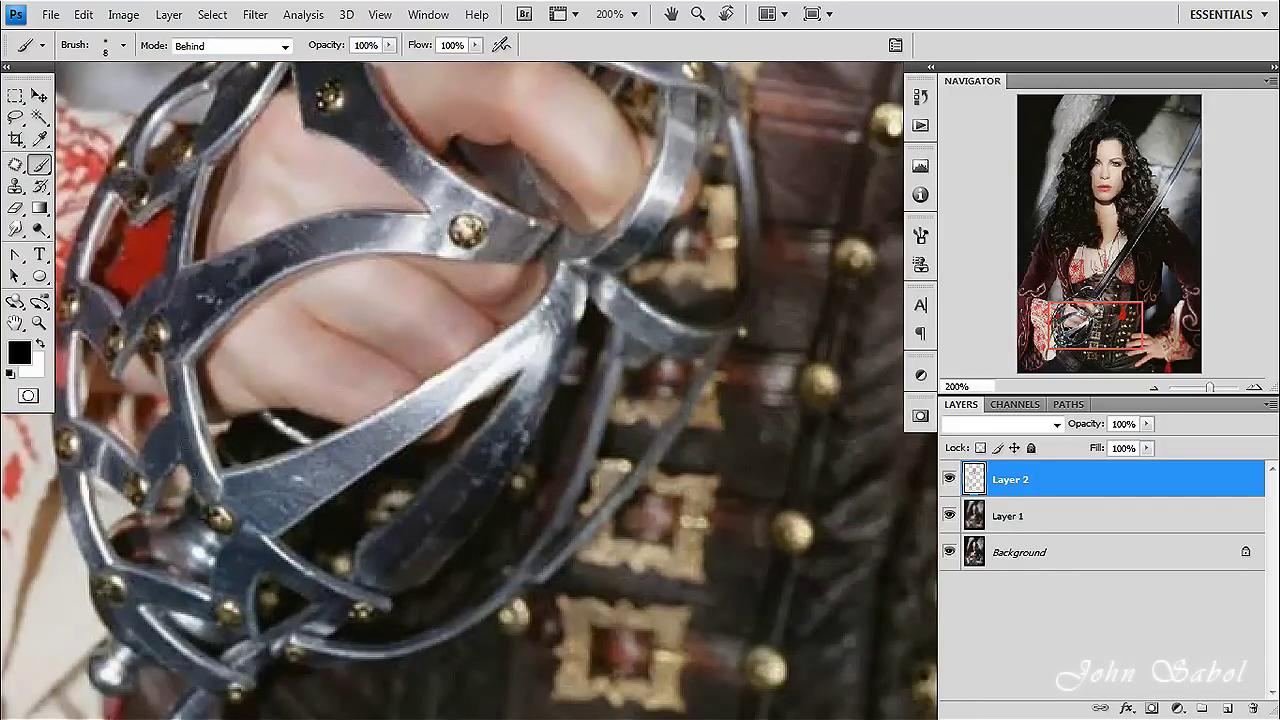
left_click_drag(216, 370, 168, 506)
left_click_drag(190, 500, 188, 458)
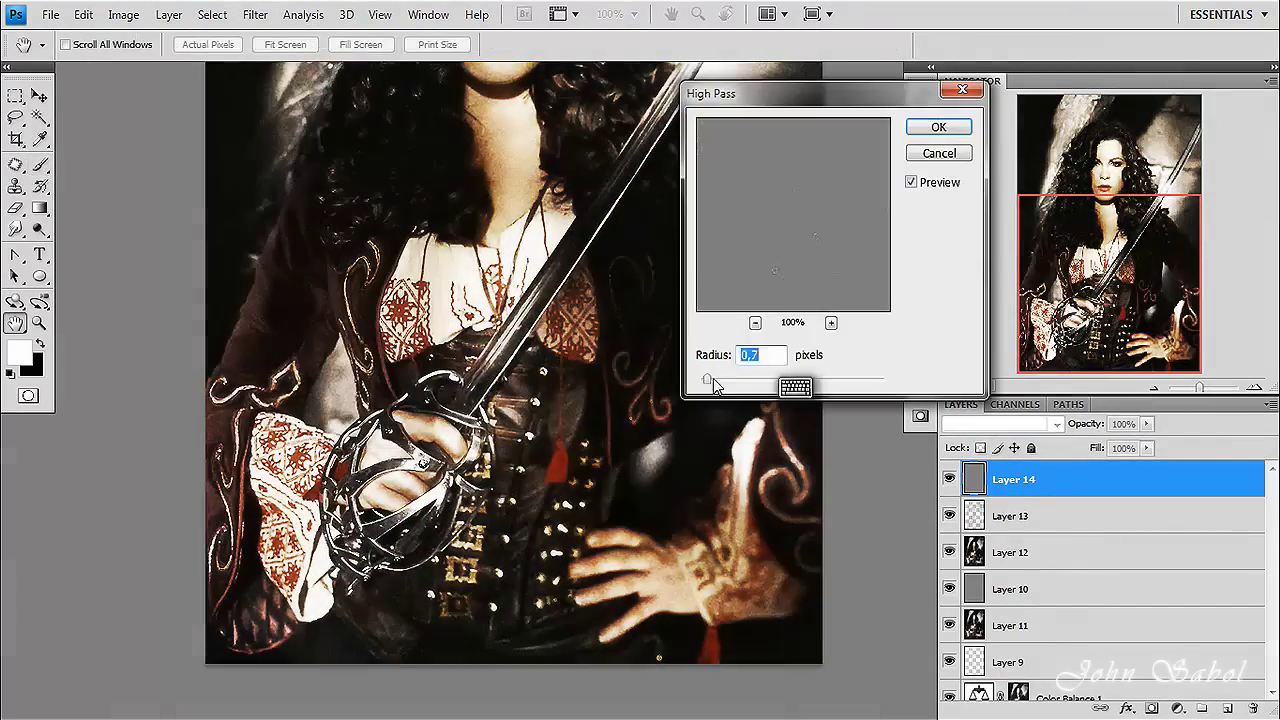
Set the High Pass filter radius to 0.7 pixels on Layer 14
left_click_drag(789, 381, 770, 385)
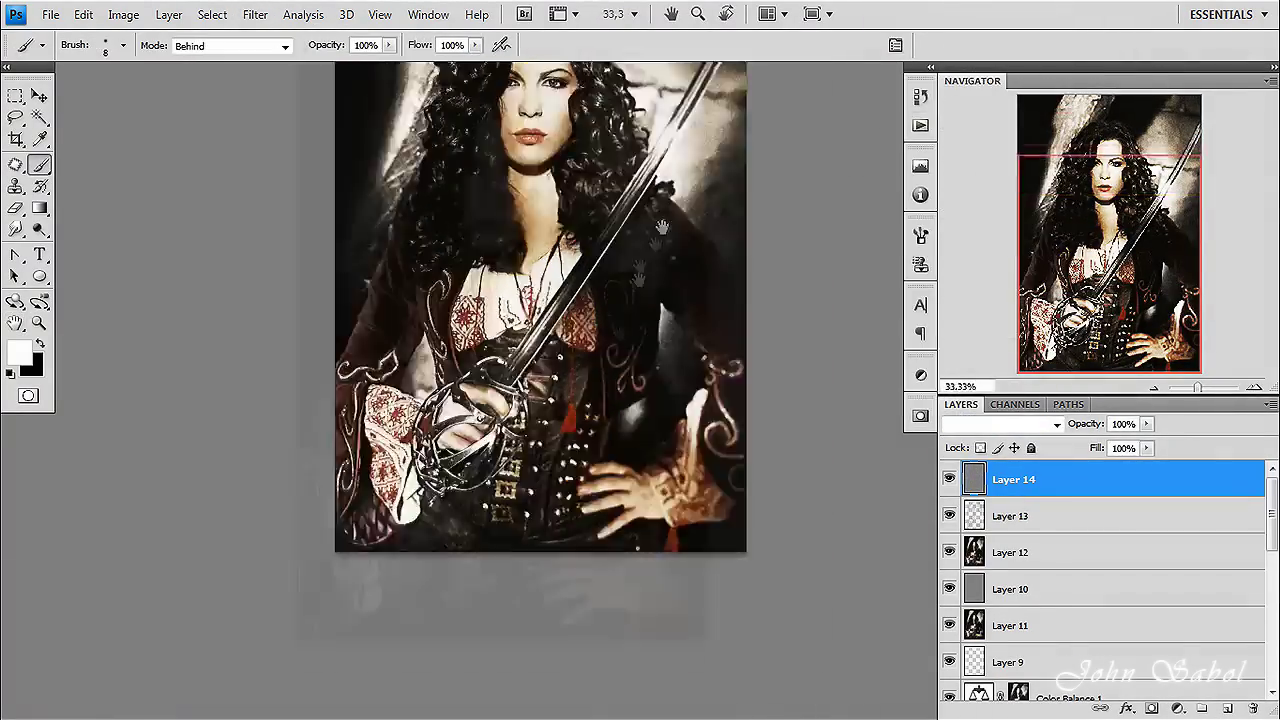